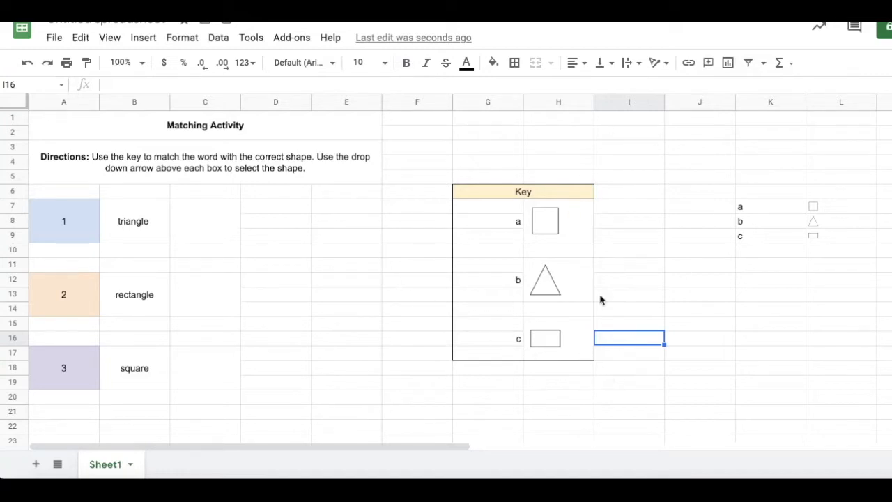
- Add data validation to cell C6 with a dropdown list of the items a, b, c, rejecting invalid input
{"action": "left_click", "coordinate": [638, 398]}
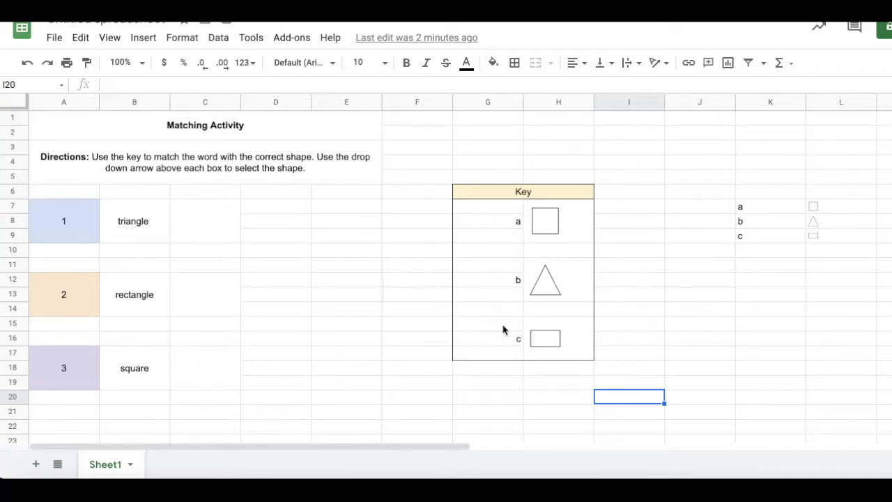
{"action": "left_click", "coordinate": [222, 195]}
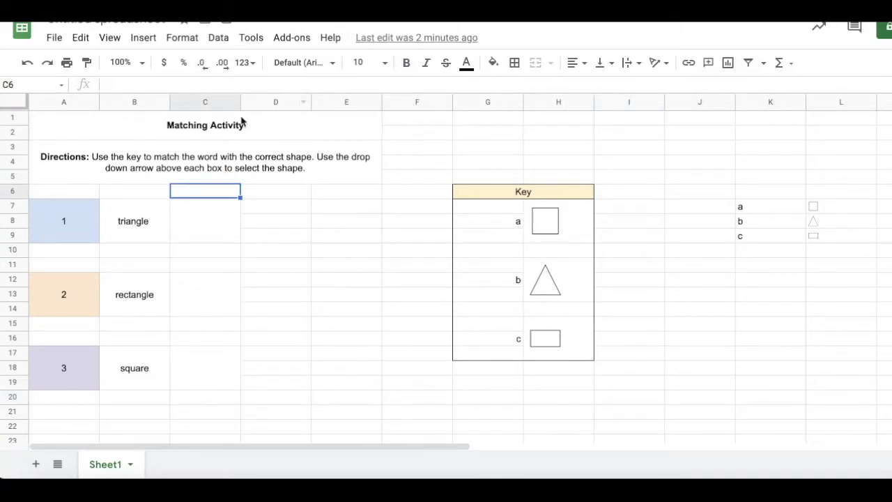
{"action": "left_click", "coordinate": [218, 37]}
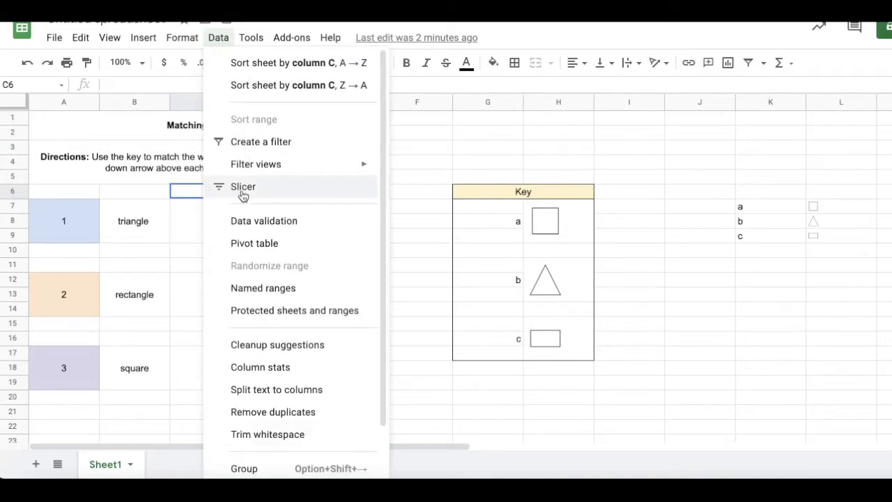
{"action": "left_click", "coordinate": [257, 223]}
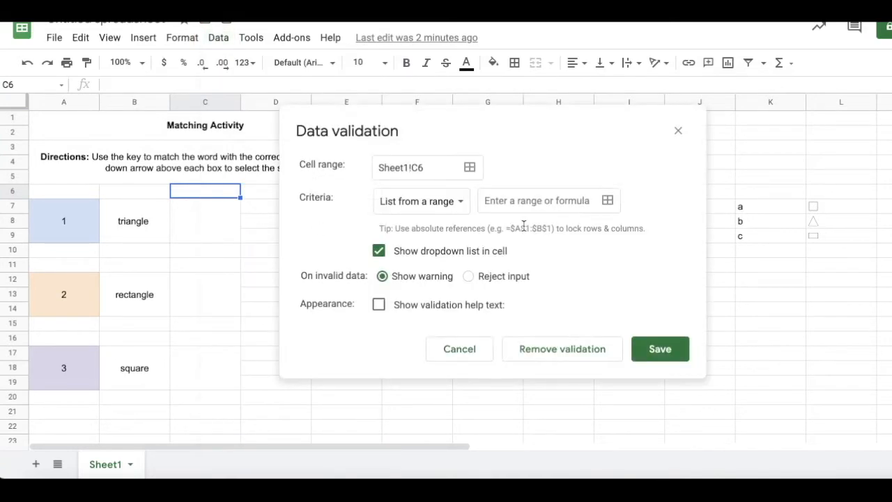
{"action": "left_click", "coordinate": [460, 202]}
{"action": "left_click", "coordinate": [450, 222]}
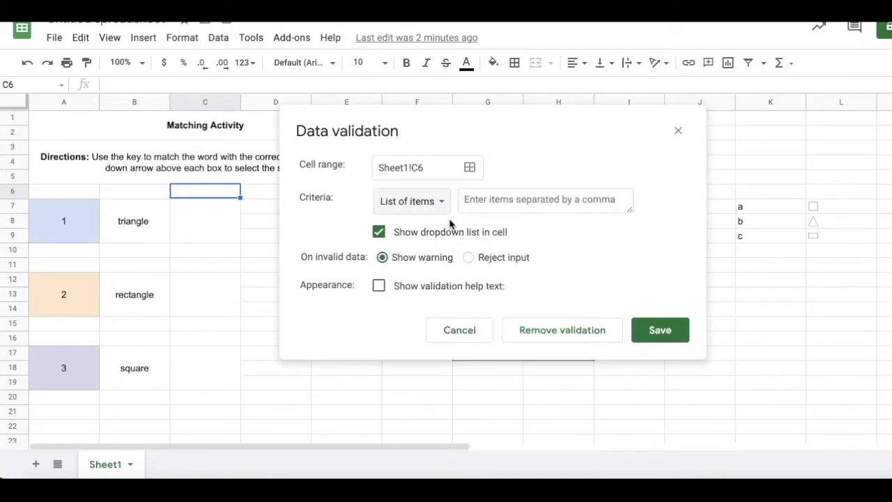
{"action": "left_click", "coordinate": [471, 201]}
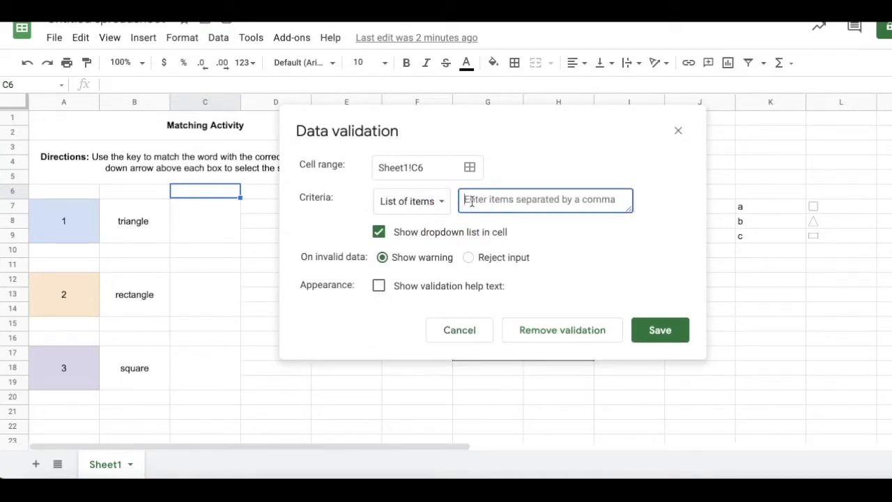
{"action": "type", "text": "a, b, c"}
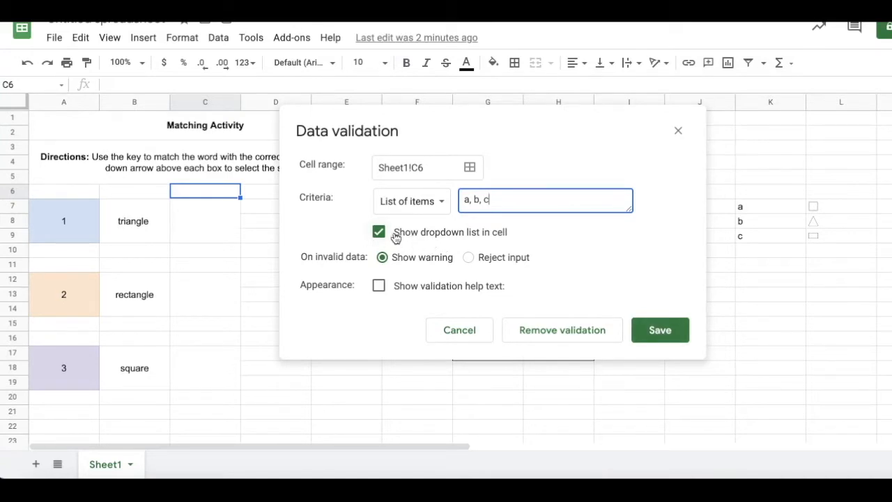
{"action": "left_click", "coordinate": [468, 258]}
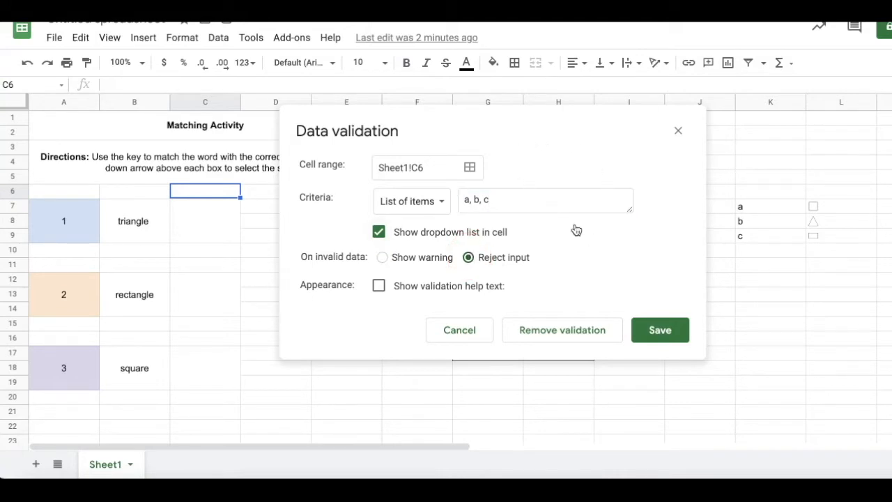
{"action": "left_click", "coordinate": [659, 329]}
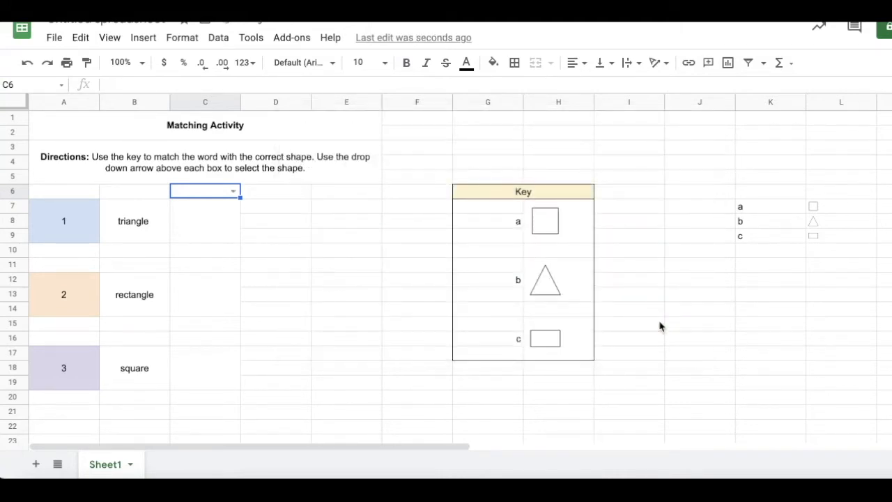
- Test the dropdown in C6 by choosing b, and finish with c selected
{"action": "left_click", "coordinate": [258, 207]}
{"action": "left_click", "coordinate": [226, 194]}
{"action": "left_click", "coordinate": [232, 192]}
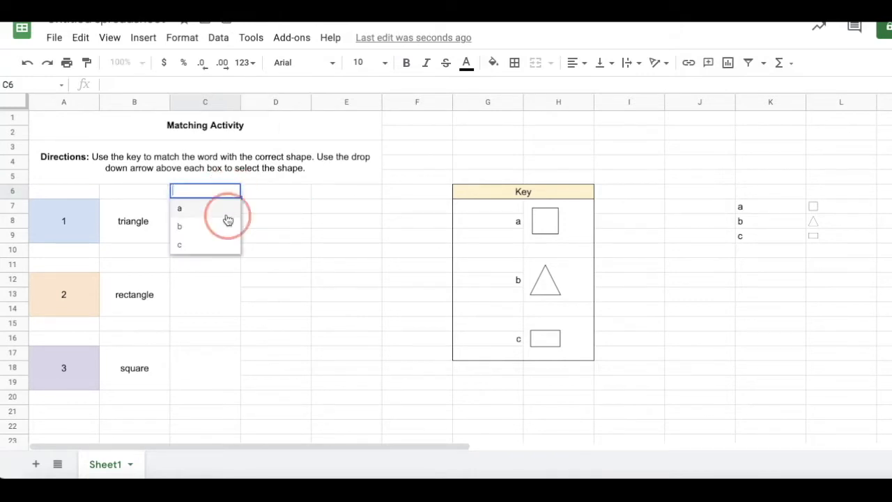
{"action": "left_click", "coordinate": [225, 218]}
{"action": "left_click", "coordinate": [234, 192]}
{"action": "left_click", "coordinate": [231, 223]}
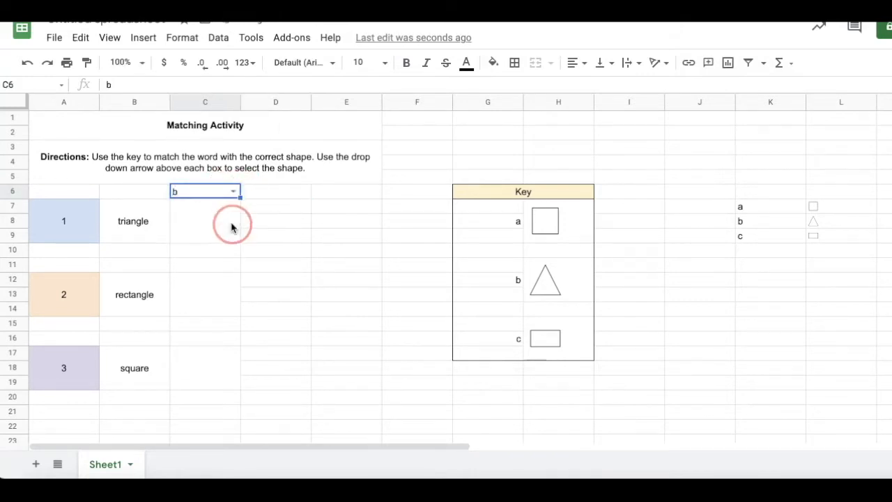
{"action": "left_click", "coordinate": [234, 196]}
{"action": "left_click", "coordinate": [225, 244]}
{"action": "left_click", "coordinate": [269, 237]}
{"action": "left_click", "coordinate": [234, 192]}
{"action": "left_click", "coordinate": [205, 198]}
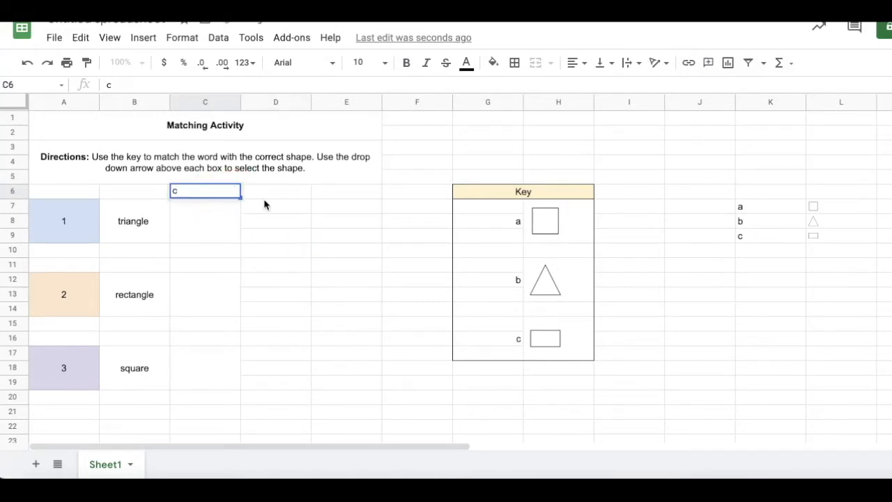
{"action": "left_click", "coordinate": [287, 208]}
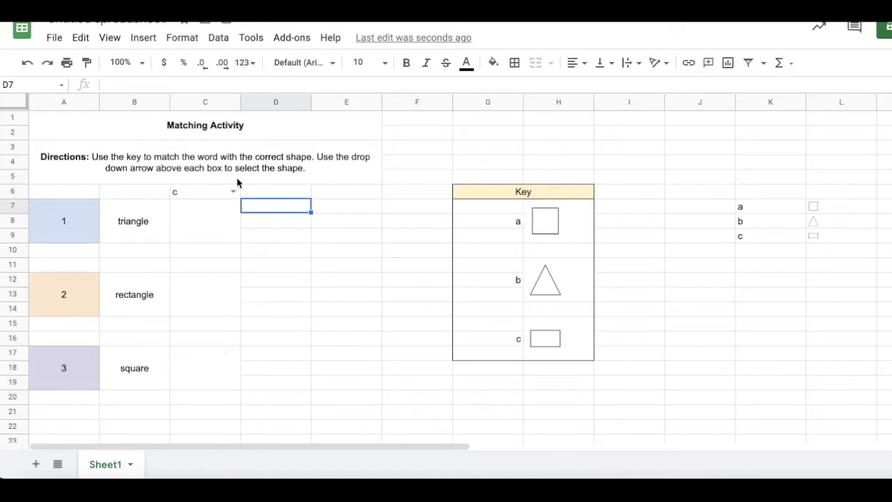
- Copy the C6 dropdown to C11 and C16, and make the three dropdown cells bold and centred
{"action": "left_click", "coordinate": [212, 195]}
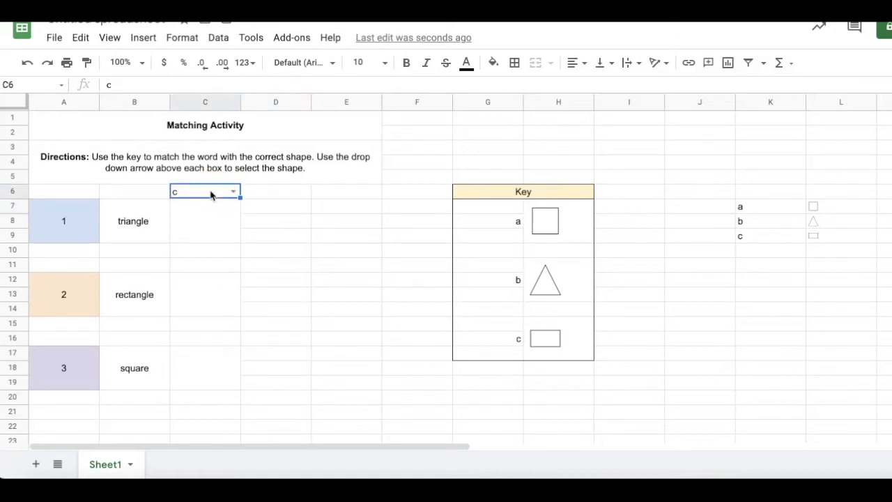
{"action": "right_click", "coordinate": [212, 195]}
{"action": "left_click", "coordinate": [251, 83]}
{"action": "right_click", "coordinate": [219, 271]}
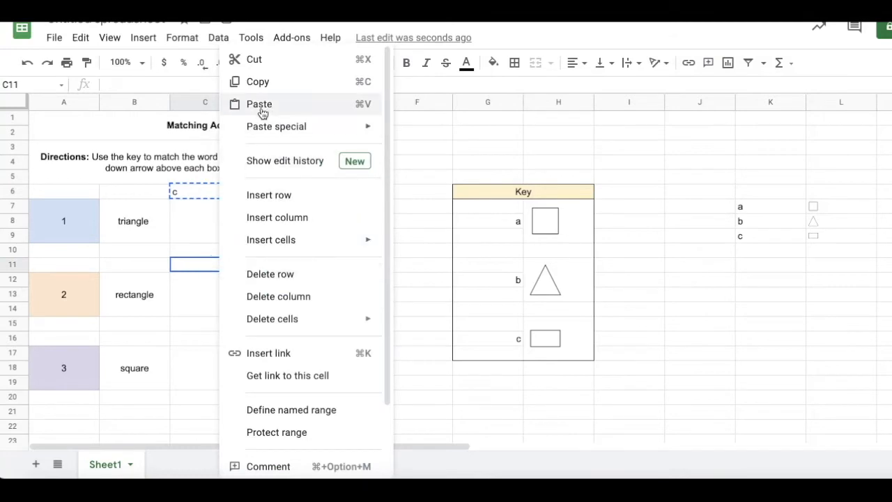
{"action": "left_click", "coordinate": [233, 104]}
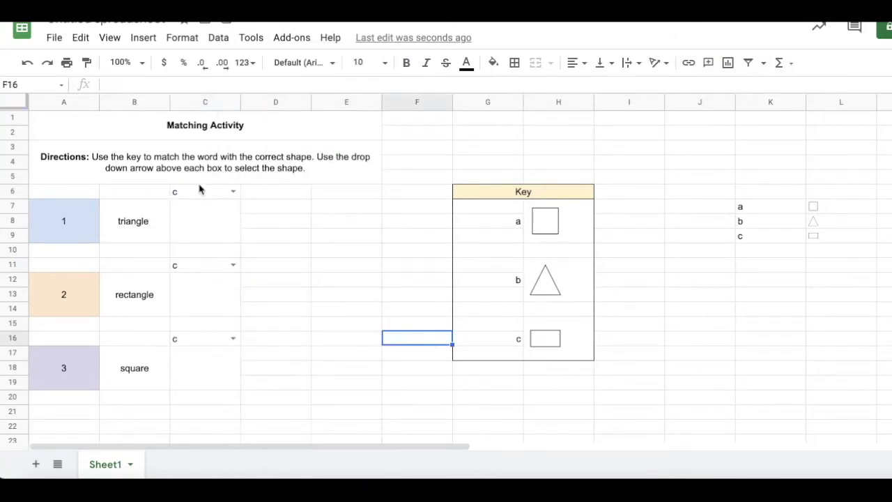
{"action": "left_click_drag", "start_coordinate": [199, 190], "coordinate": [203, 342]}
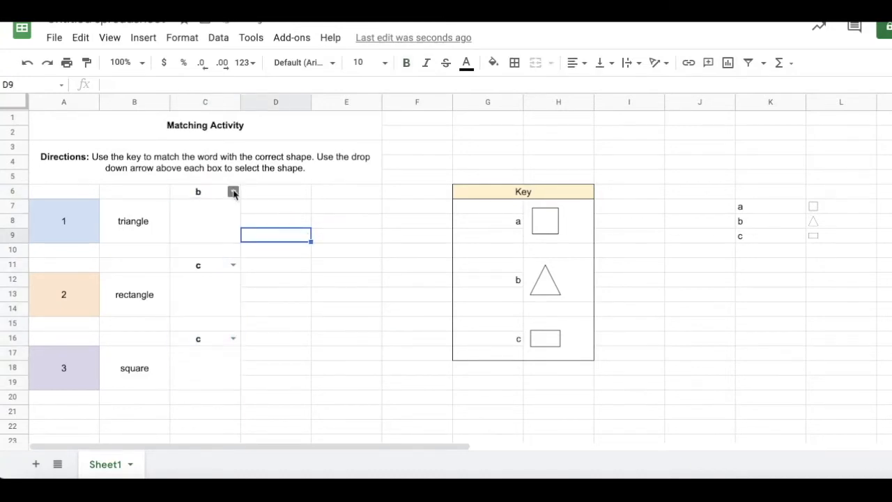
- Try option a in the dropdown above the triangle's answer box, and set it to b
{"action": "left_click", "coordinate": [233, 191]}
{"action": "left_click", "coordinate": [213, 208]}
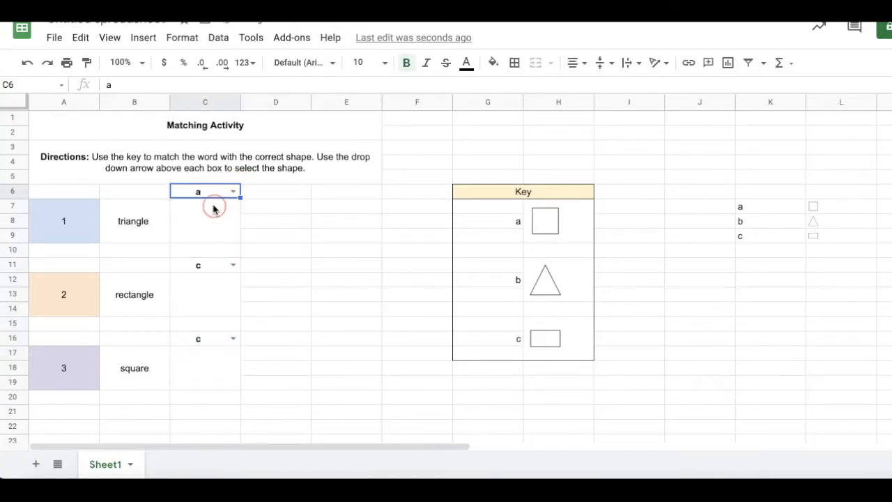
{"action": "left_click", "coordinate": [265, 221]}
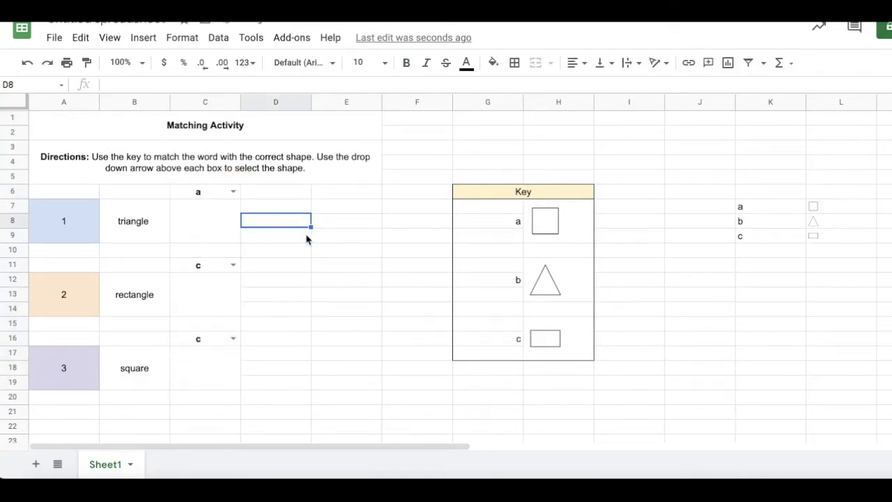
{"action": "left_click", "coordinate": [279, 297]}
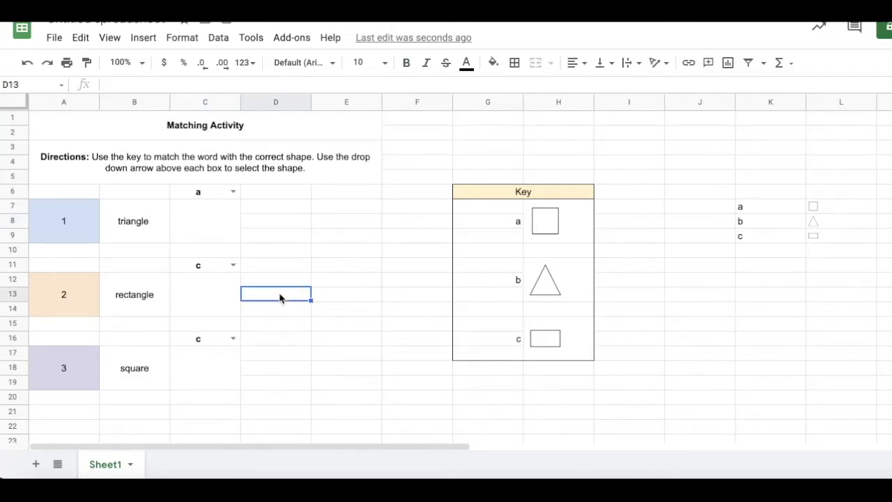
{"action": "left_click", "coordinate": [233, 191]}
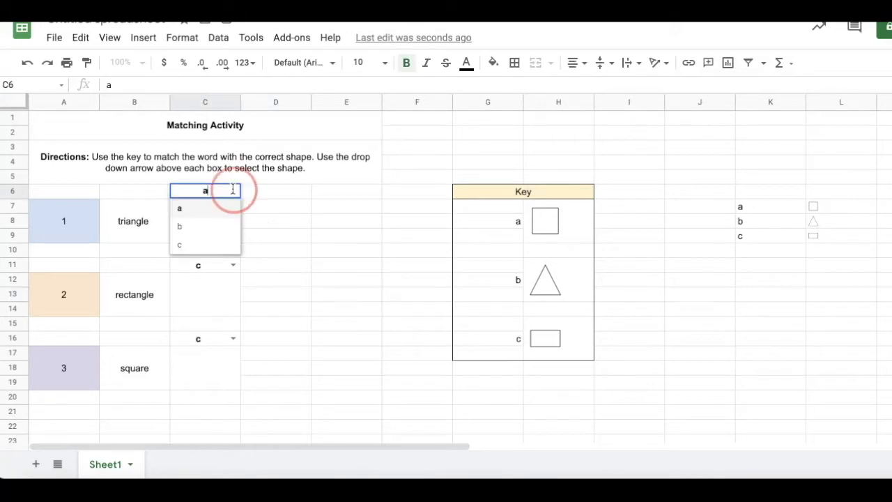
{"action": "left_click", "coordinate": [231, 228]}
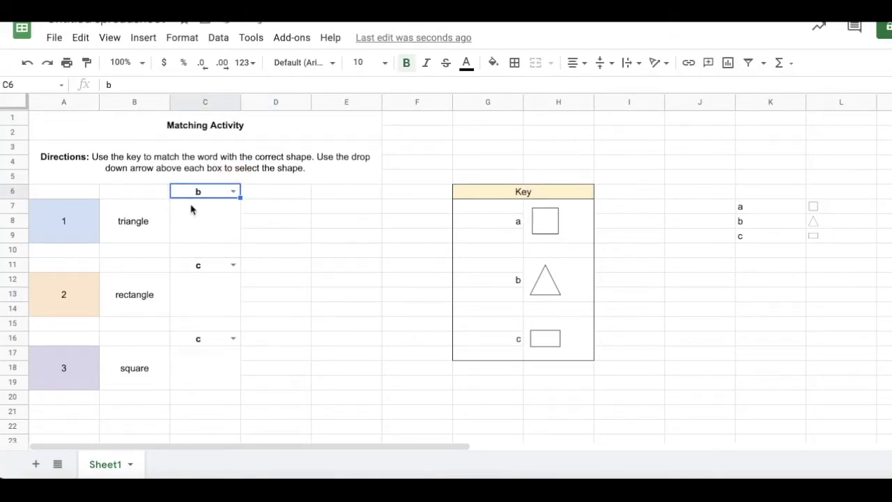
{"action": "left_click", "coordinate": [204, 241]}
{"action": "left_click", "coordinate": [276, 252]}
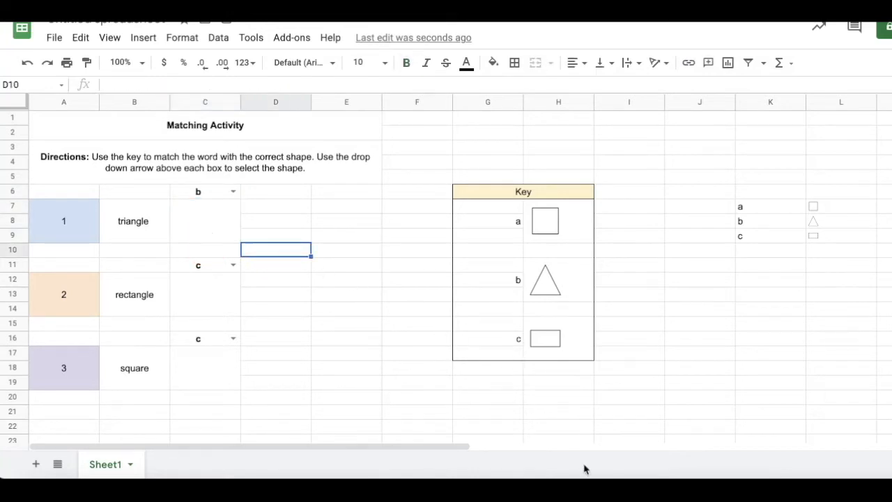
{"action": "left_click", "coordinate": [760, 293]}
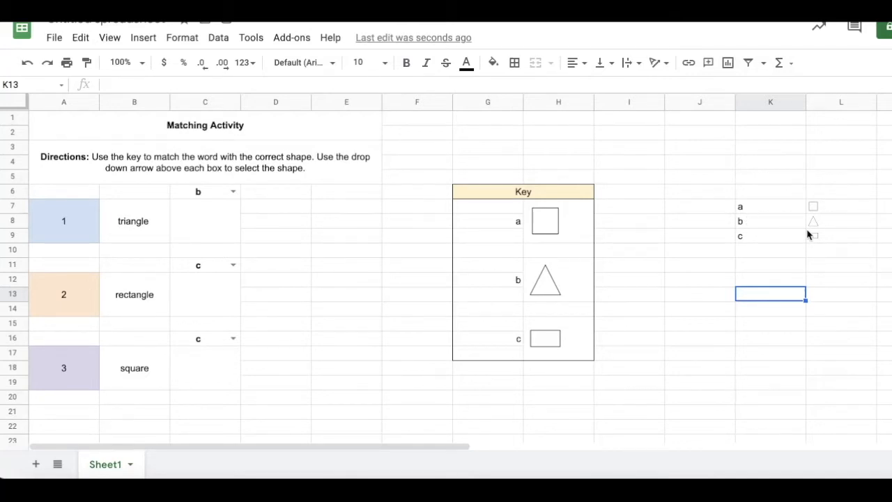
{"action": "left_click", "coordinate": [793, 253]}
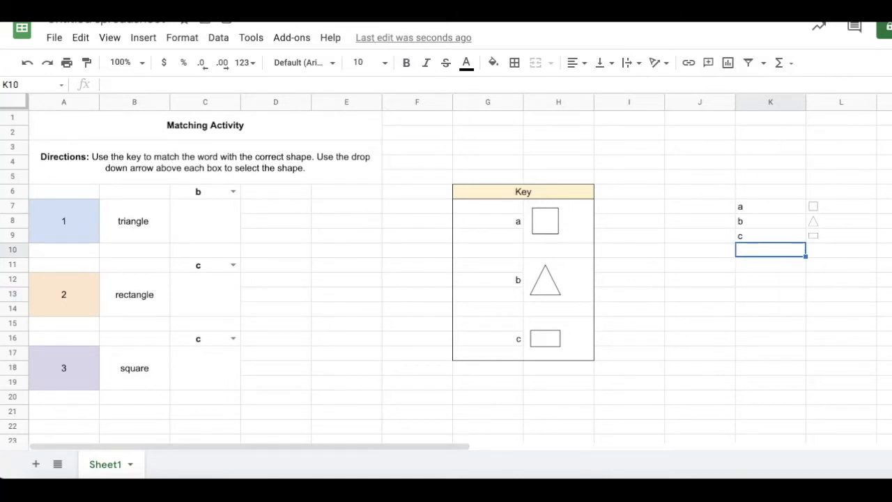
{"action": "left_click", "coordinate": [271, 270]}
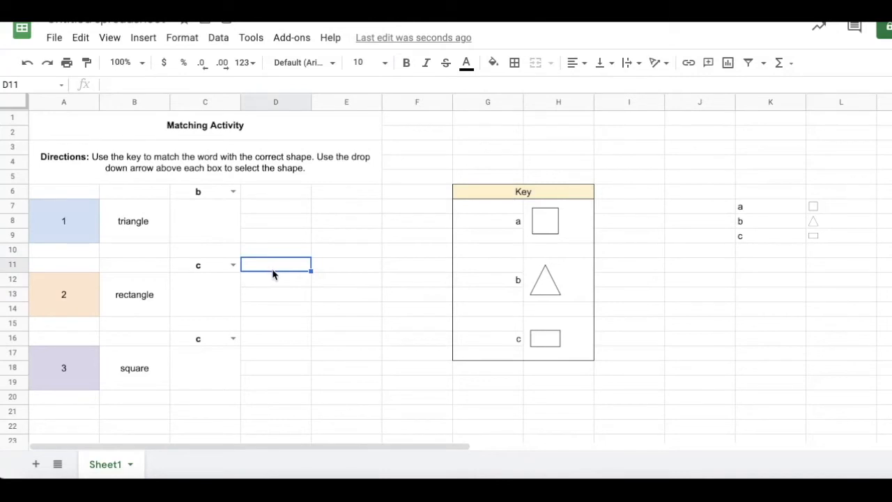
- Enter the formula =VLOOKUP(C6,K7:L9,2,0) in the triangle's answer box C7:C9
{"action": "left_click", "coordinate": [209, 230]}
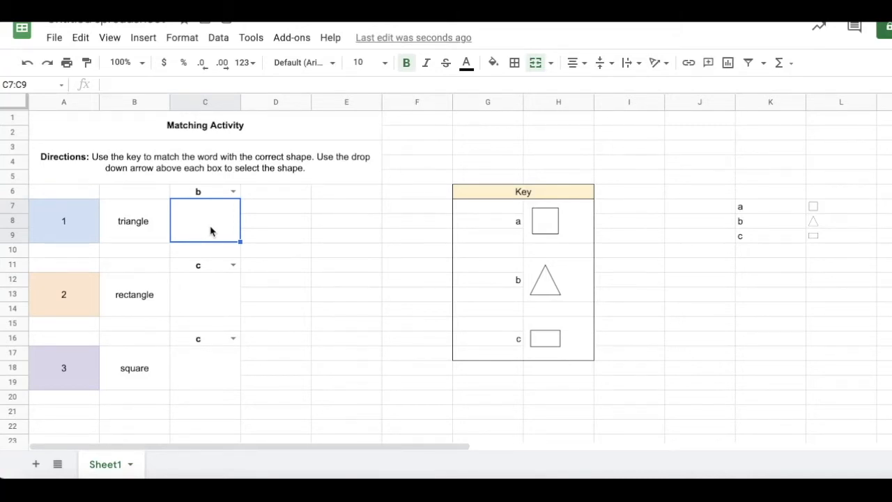
{"action": "type", "text": "="}
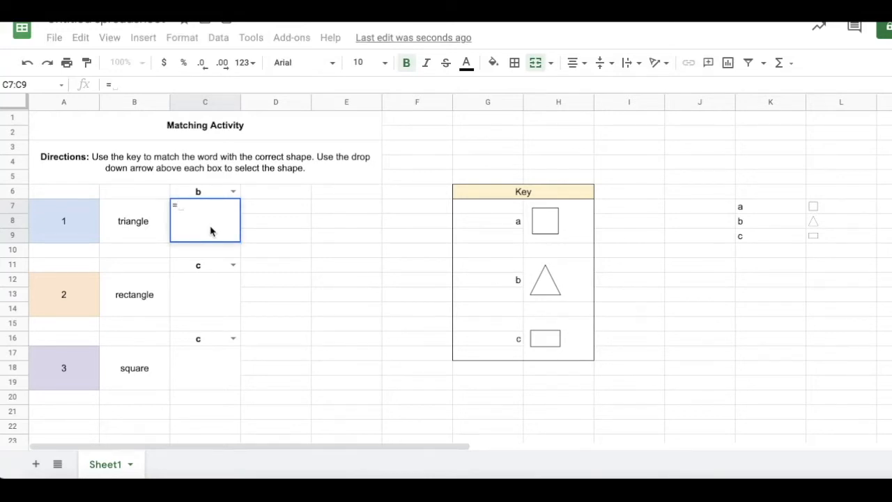
{"action": "type", "text": "v"}
{"action": "key", "text": "Tab"}
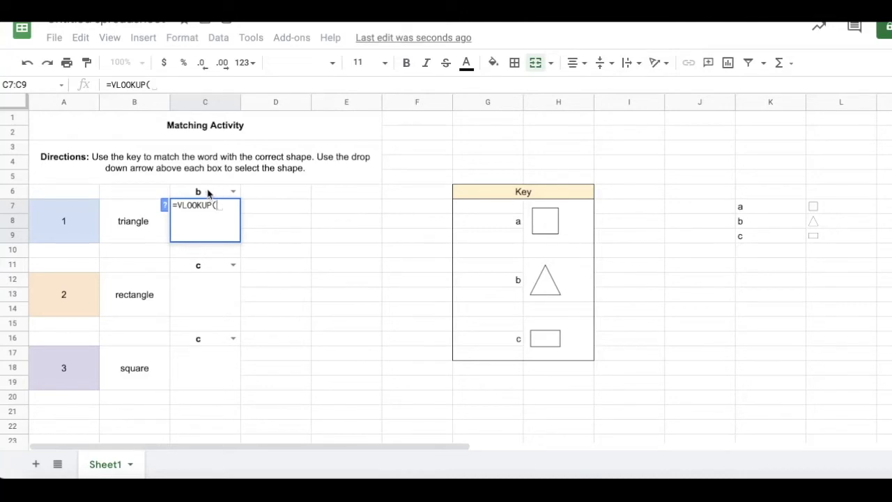
{"action": "left_click", "coordinate": [208, 193]}
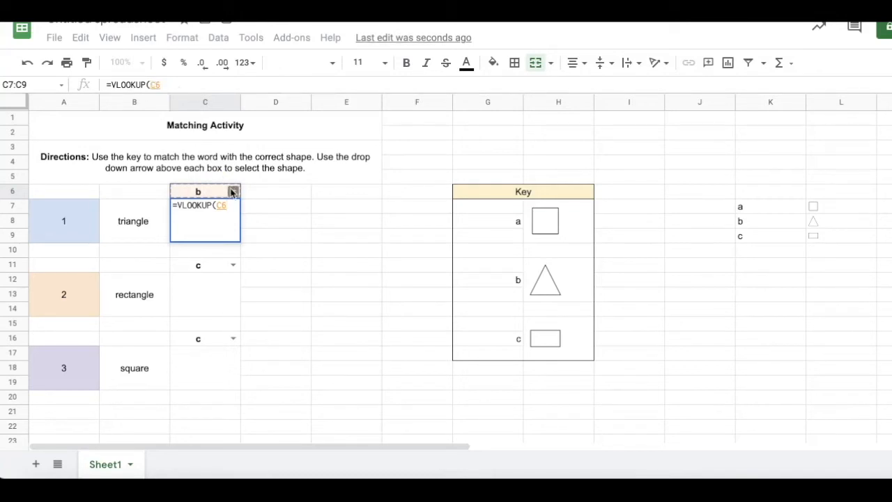
{"action": "type", "text": ","}
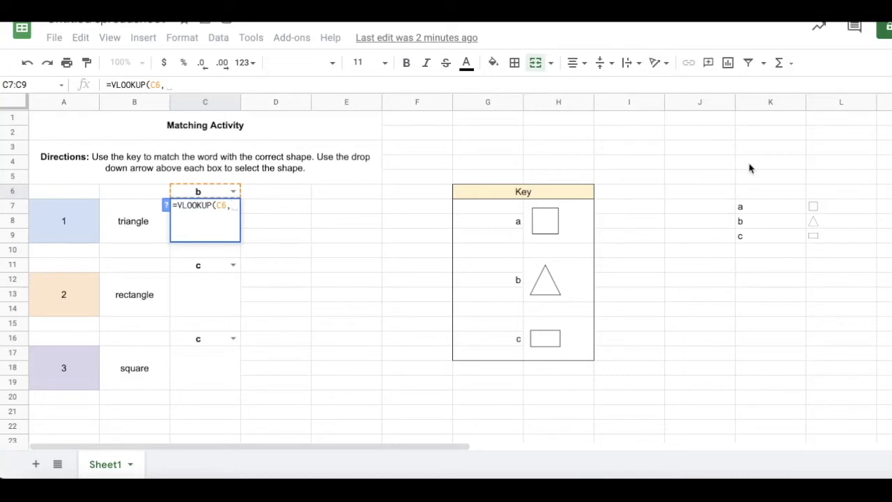
{"action": "left_click_drag", "start_coordinate": [771, 206], "coordinate": [838, 237]}
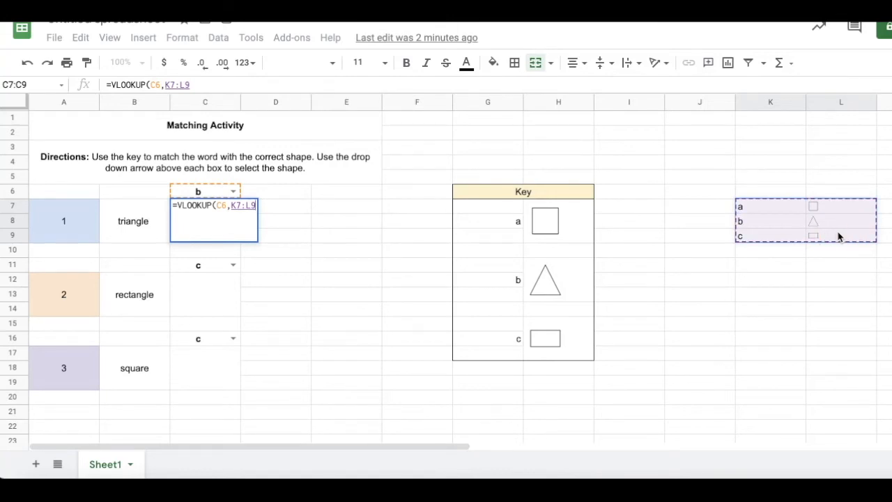
{"action": "type", "text": ","}
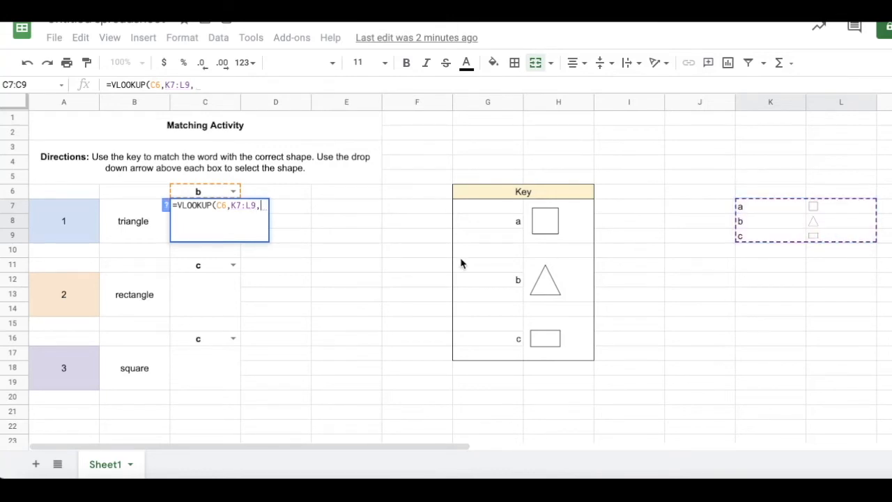
{"action": "type", "text": "2"}
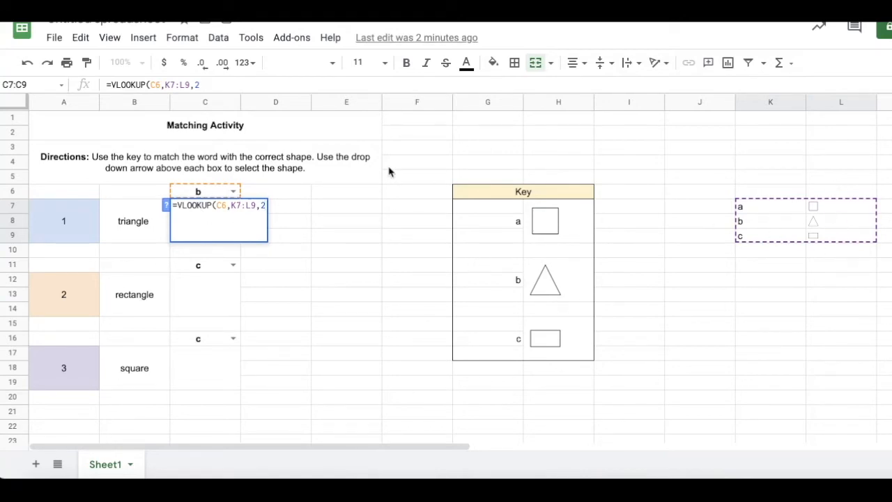
{"action": "type", "text": ",0"}
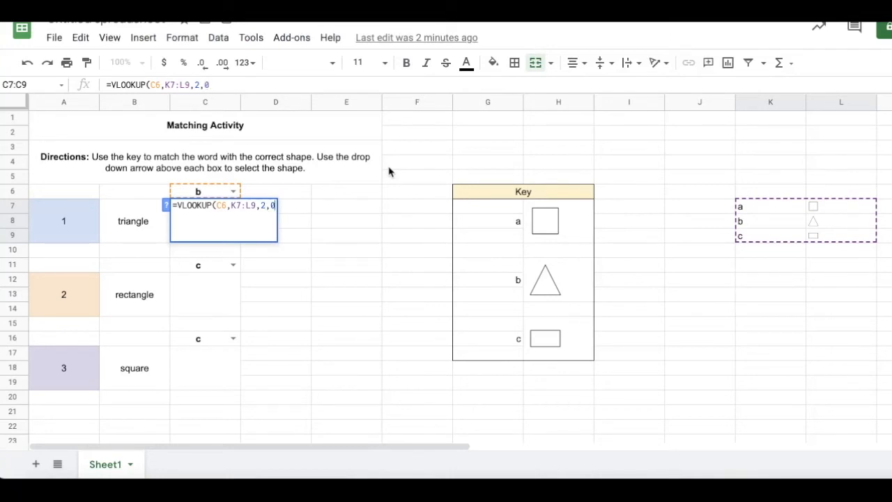
{"action": "type", "text": ")"}
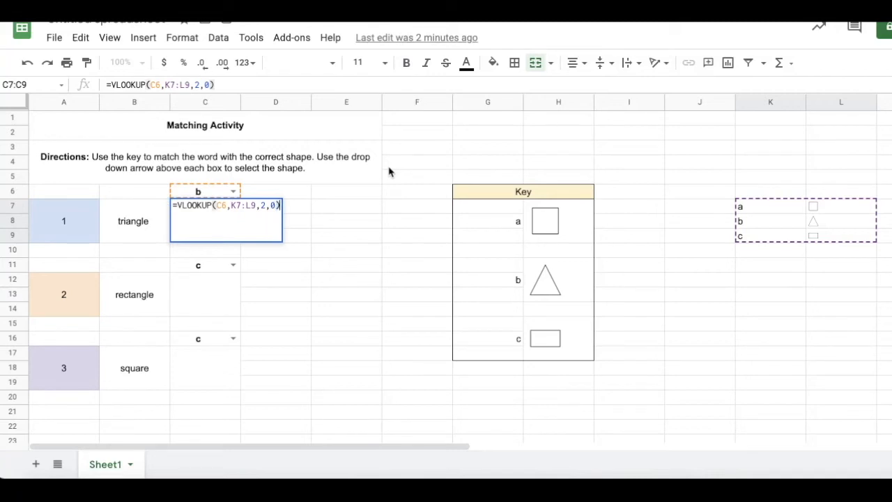
{"action": "key", "text": "Return"}
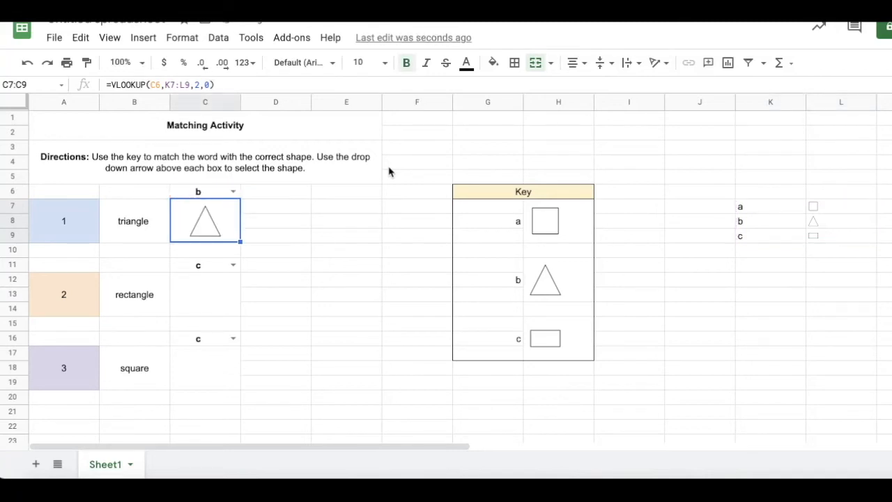
{"action": "left_click", "coordinate": [259, 238]}
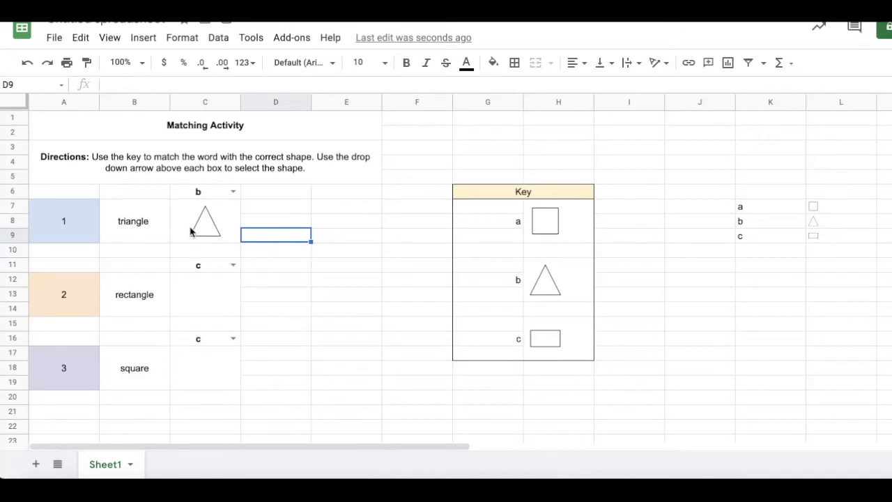
- Test the triangle's lookup by choosing b, c and a in the C6 dropdown
{"action": "left_click", "coordinate": [233, 192]}
{"action": "left_click", "coordinate": [225, 226]}
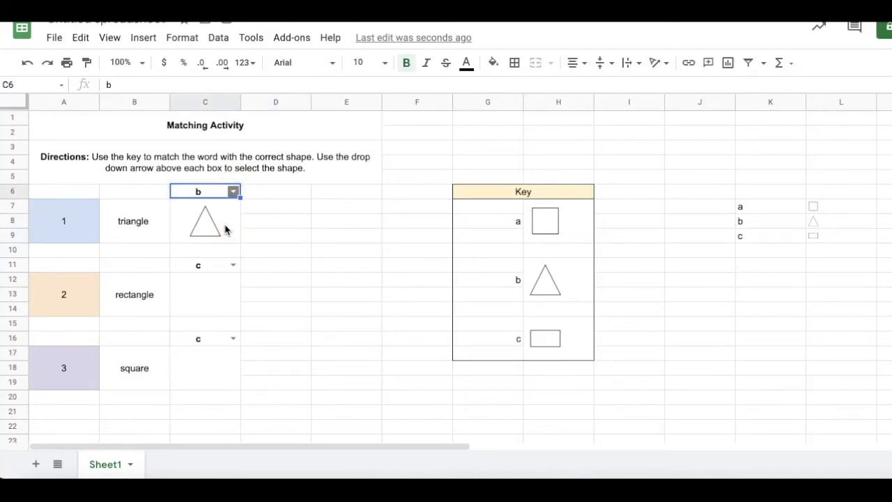
{"action": "left_click", "coordinate": [233, 192]}
{"action": "left_click", "coordinate": [225, 243]}
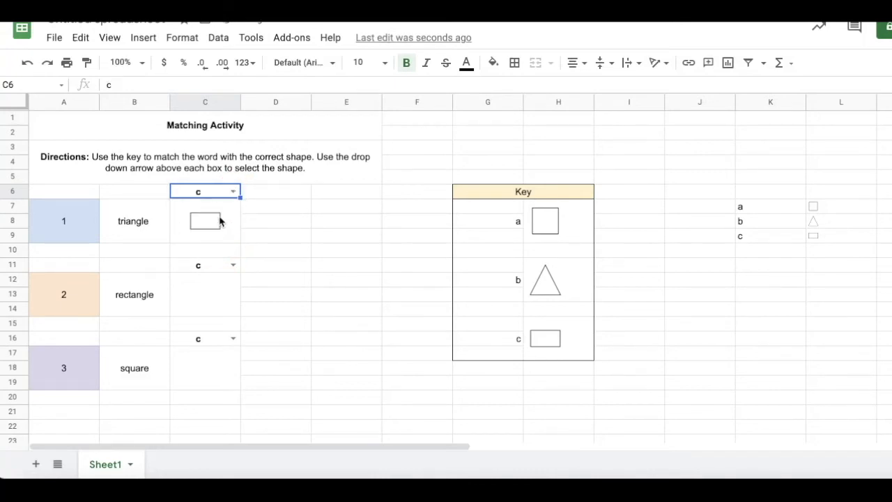
{"action": "left_click", "coordinate": [232, 192]}
{"action": "left_click", "coordinate": [219, 211]}
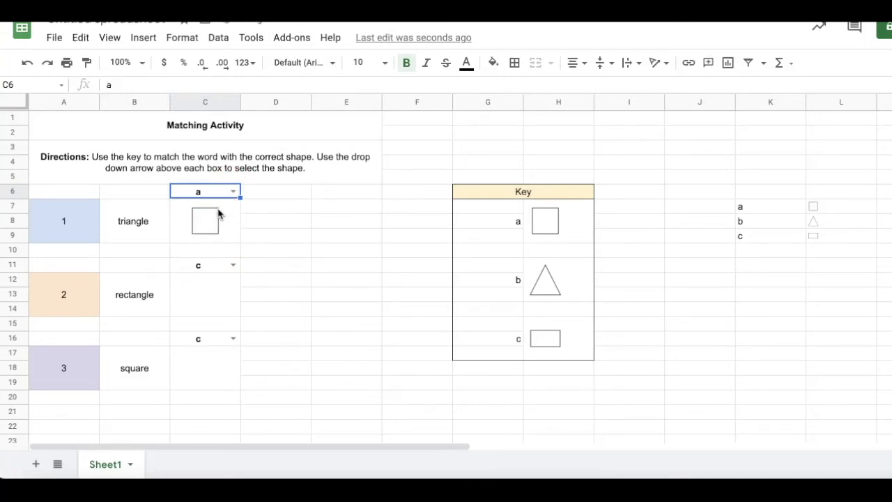
{"action": "left_click", "coordinate": [219, 225]}
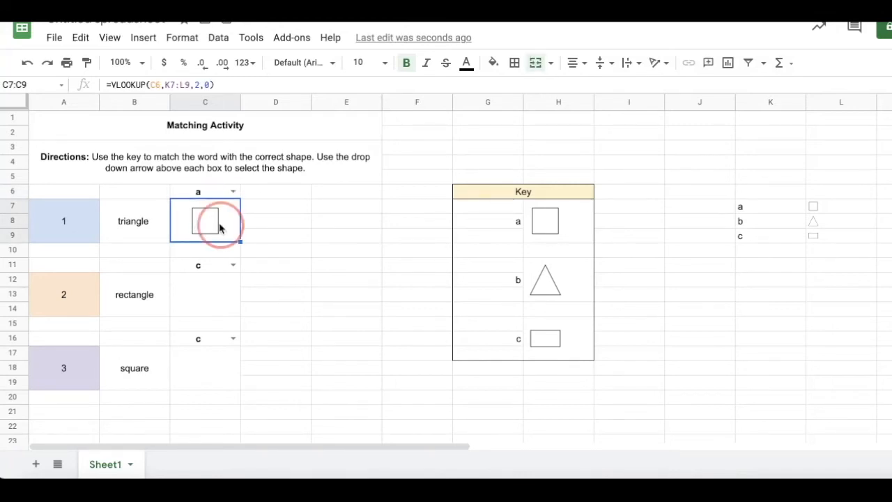
{"action": "left_click", "coordinate": [326, 309]}
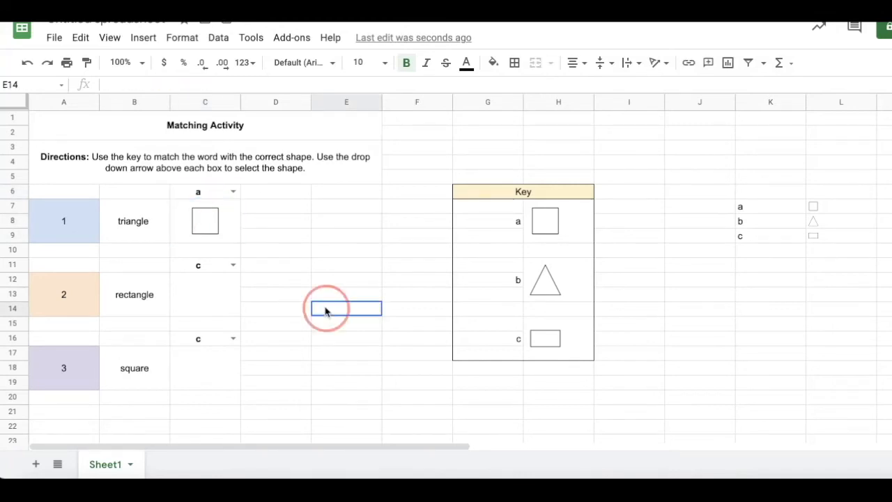
- Clear the choice in C6 and inspect what the triangle's answer box shows for an empty dropdown
{"action": "left_click", "coordinate": [206, 198]}
{"action": "key", "text": "Delete"}
{"action": "left_click", "coordinate": [226, 210]}
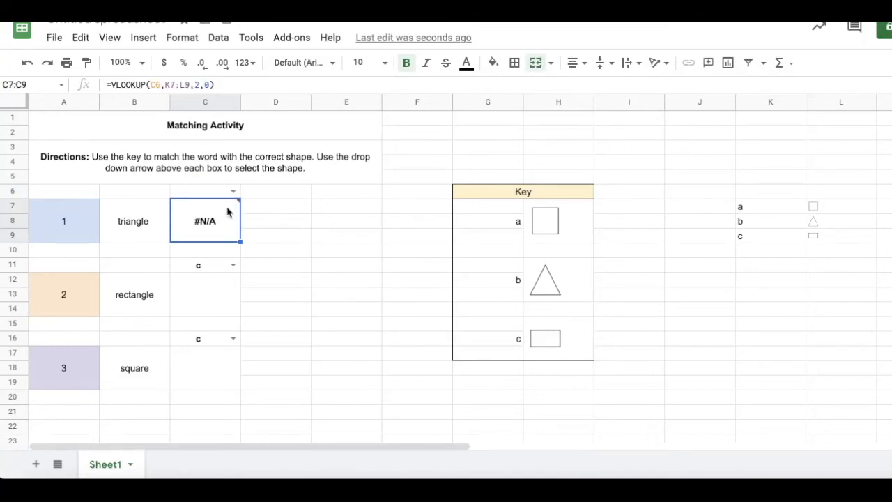
{"action": "mouse_move", "coordinate": [207, 233]}
{"action": "mouse_move", "coordinate": [205, 219]}
- Insert If (Isblank (C6)),"", before VLOOKUP in the triangle answer box's formula
{"action": "left_click", "coordinate": [112, 82]}
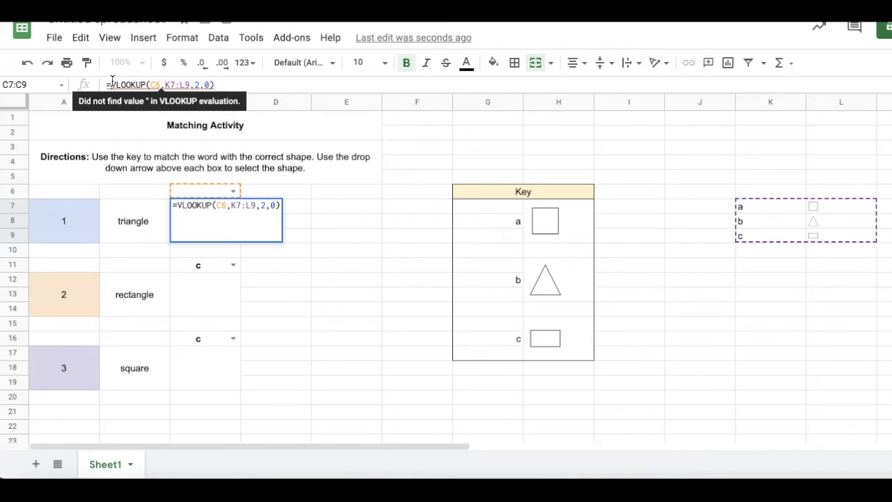
{"action": "type", "text": "If"}
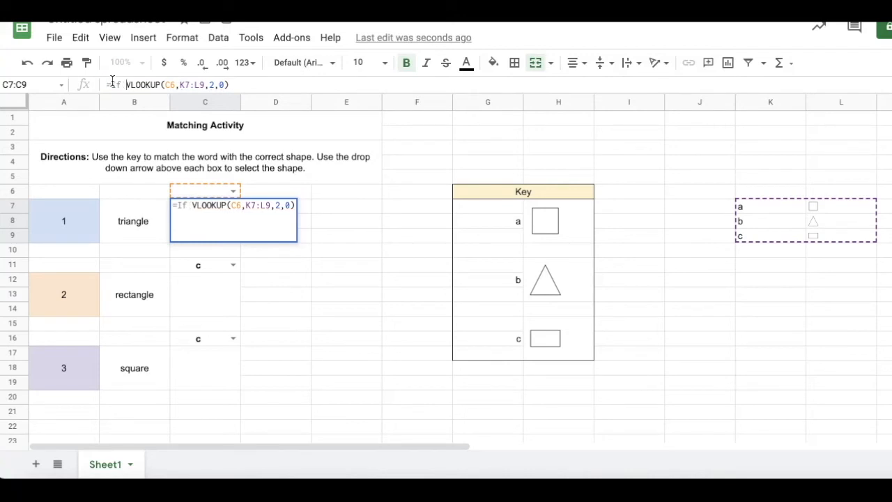
{"action": "type", "text": " (I"}
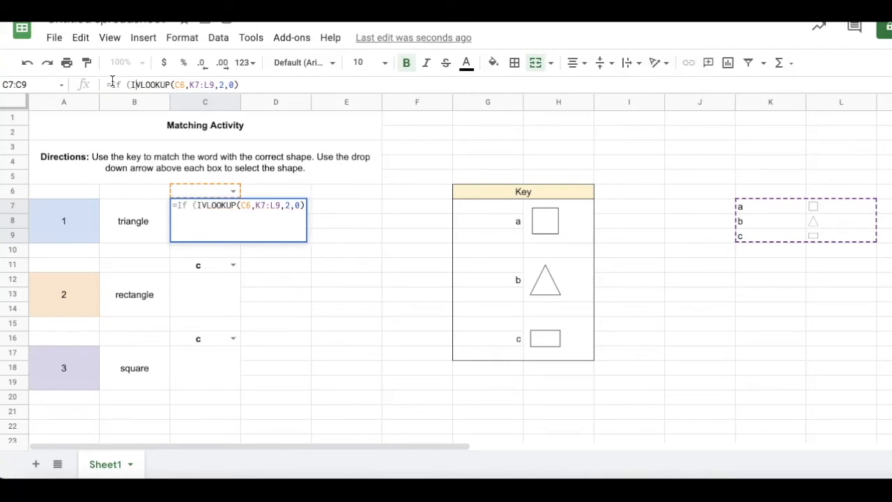
{"action": "type", "text": "sblank"}
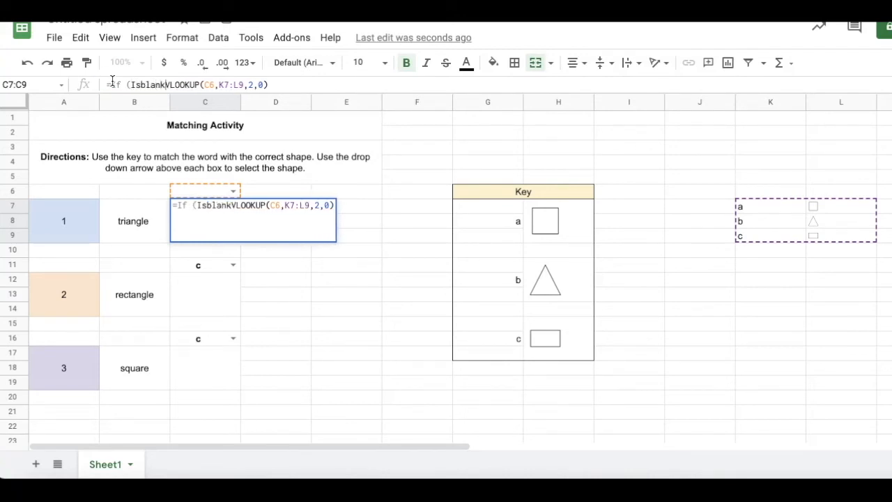
{"action": "type", "text": " ("}
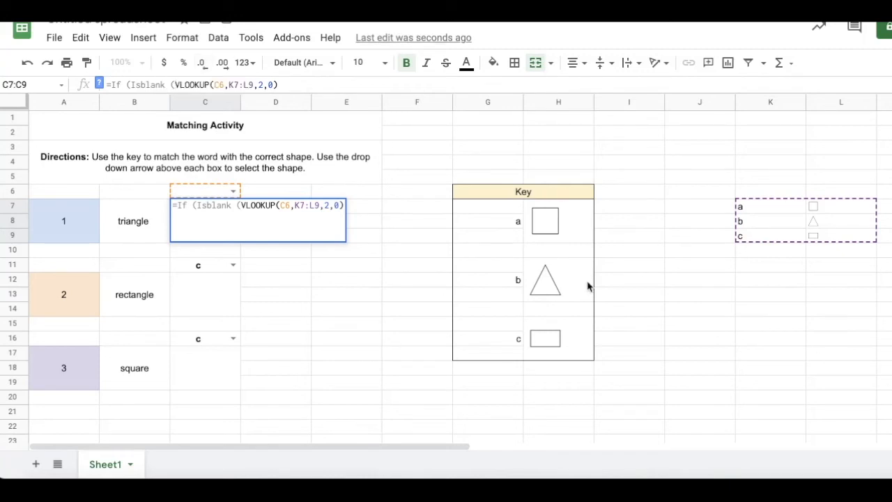
{"action": "type", "text": "C6))"}
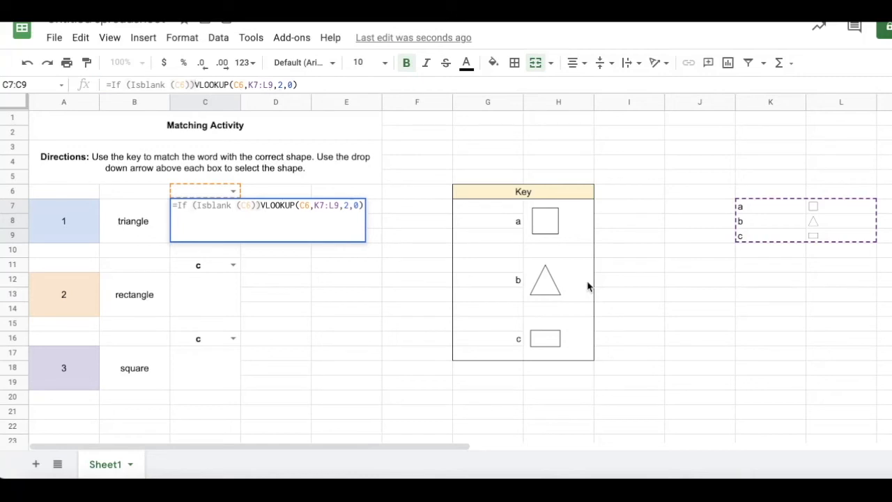
{"action": "type", "text": ","}
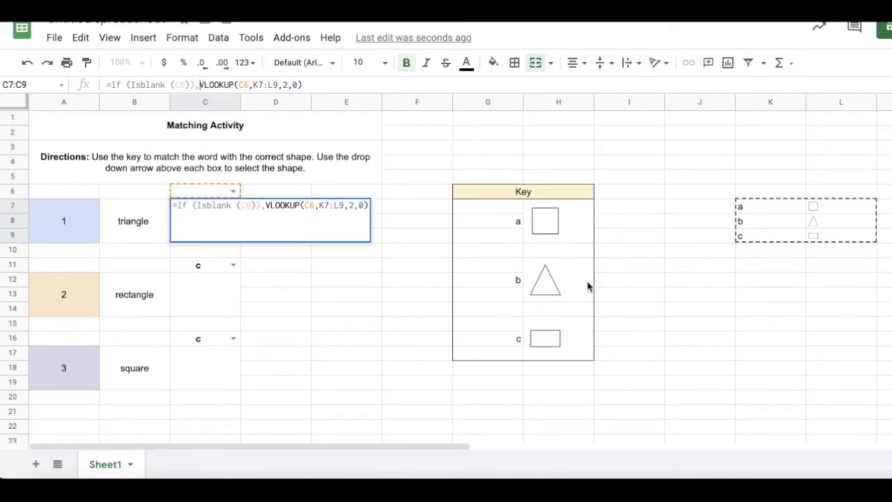
{"action": "type", "text": "\"\""}
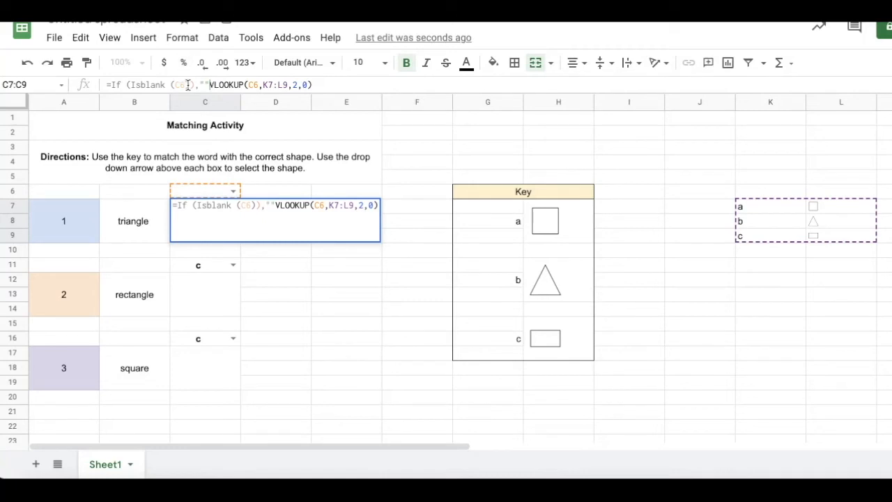
{"action": "type", "text": ","}
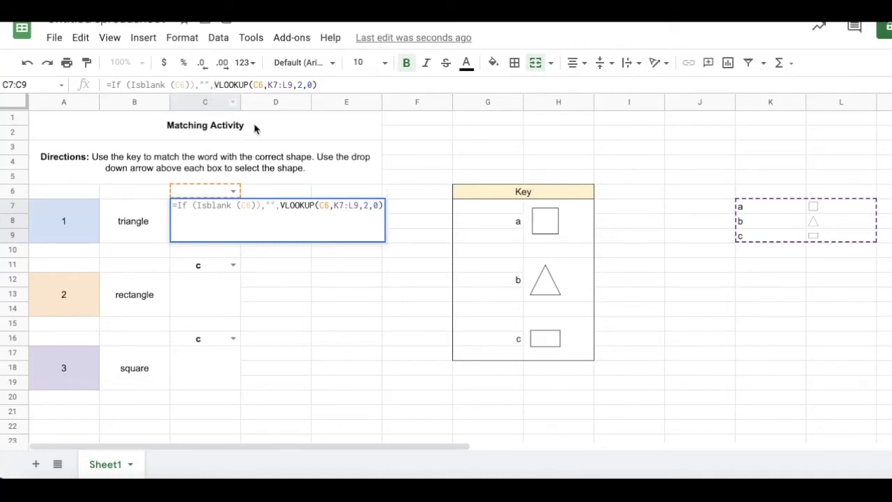
- Correct the brackets so the triangle answer box's formula reads =If (Isblank (C6),"",VLOOKUP(C6,K7:L9,2,0)), and commit it
{"action": "left_click", "coordinate": [319, 84]}
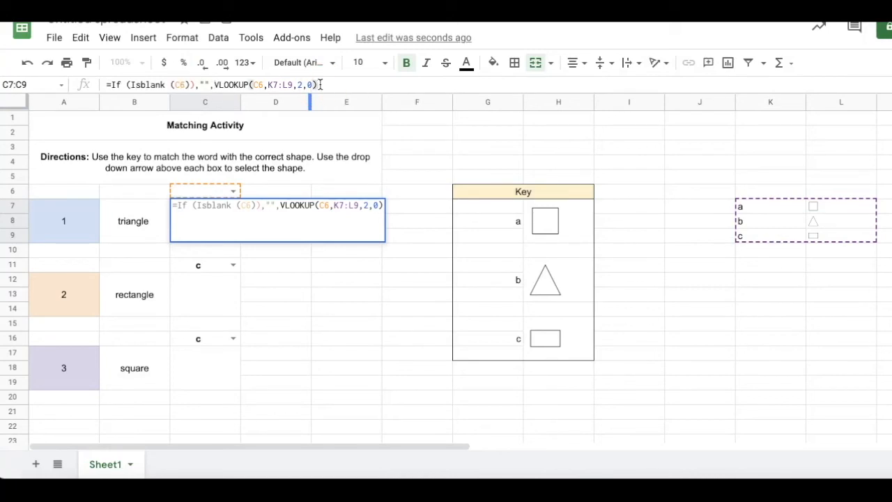
{"action": "left_click", "coordinate": [194, 84]}
{"action": "key", "text": "BackSpace"}
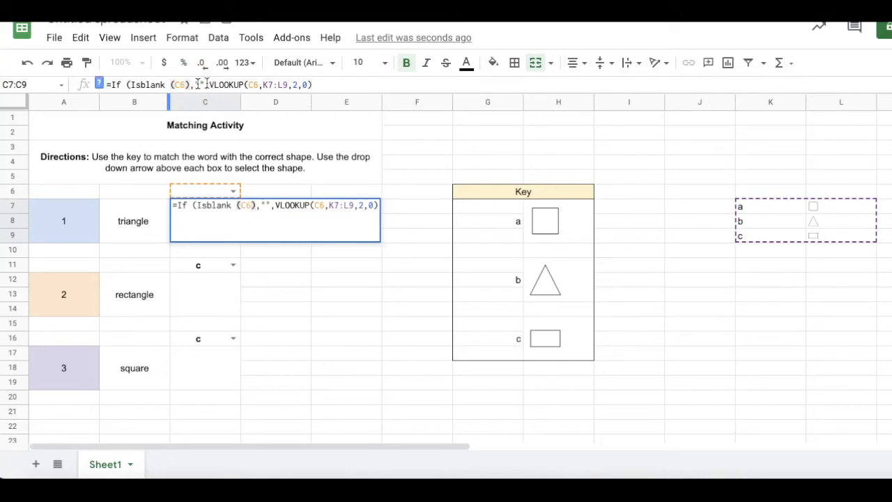
{"action": "left_click", "coordinate": [320, 84]}
{"action": "type", "text": ")"}
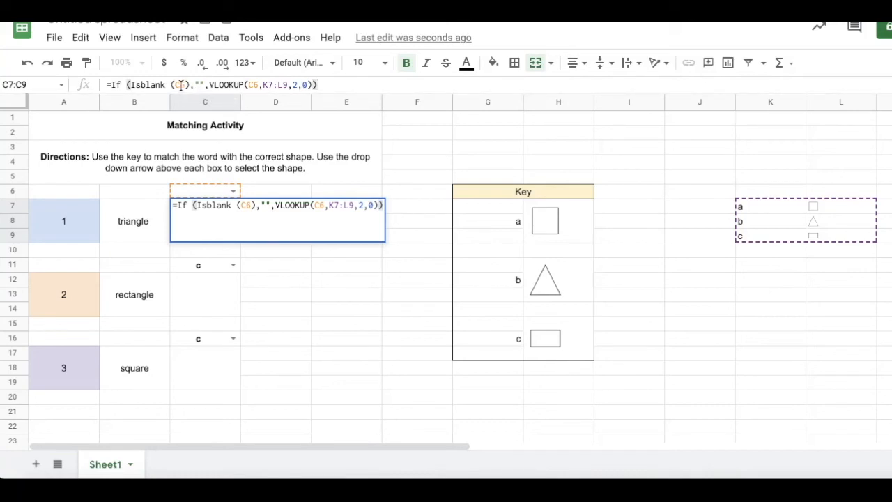
{"action": "left_click", "coordinate": [327, 87]}
{"action": "key", "text": "Return"}
{"action": "left_click", "coordinate": [266, 311]}
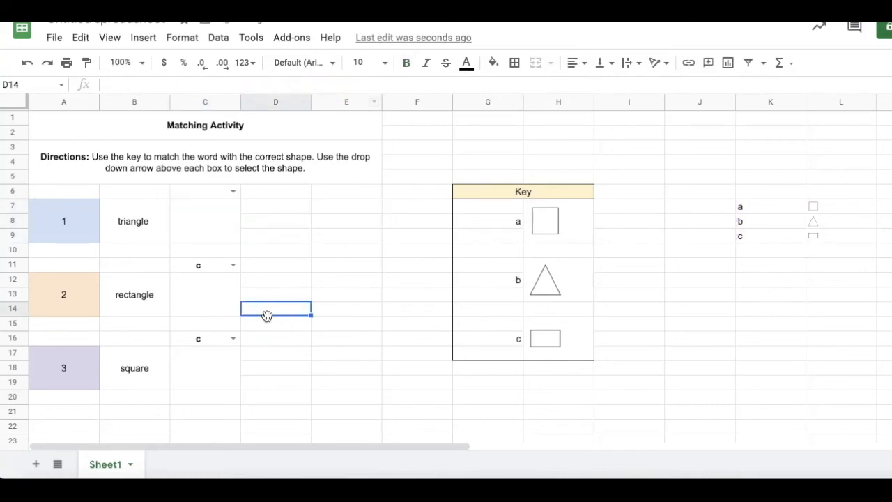
- Test the revised formula by choosing c and a in the C6 dropdown, and finish with b selected
{"action": "left_click", "coordinate": [232, 192]}
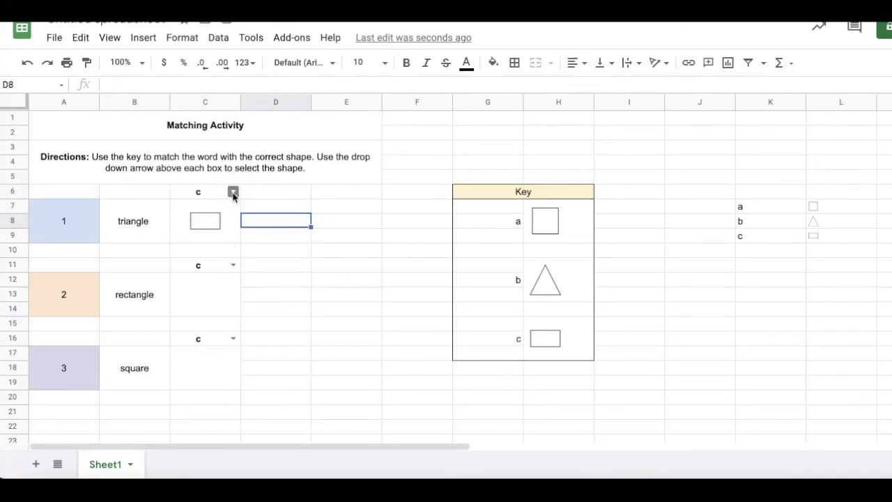
{"action": "left_click", "coordinate": [233, 192]}
{"action": "left_click", "coordinate": [225, 213]}
{"action": "left_click", "coordinate": [232, 193]}
{"action": "left_click", "coordinate": [224, 226]}
- Copy the triangle answer box's formula text after the equals sign and paste it into the rectangle's answer box
{"action": "left_click", "coordinate": [224, 227]}
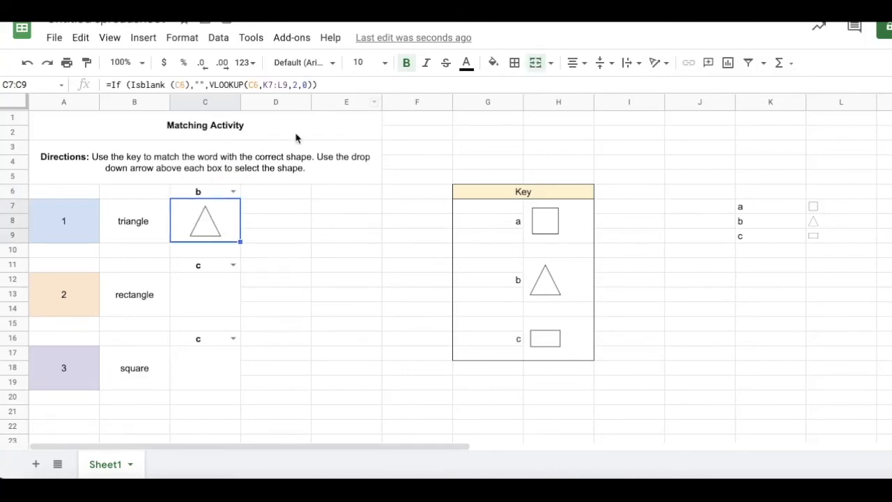
{"action": "left_click_drag", "start_coordinate": [322, 83], "coordinate": [111, 89]}
{"action": "key", "text": "ctrl+c"}
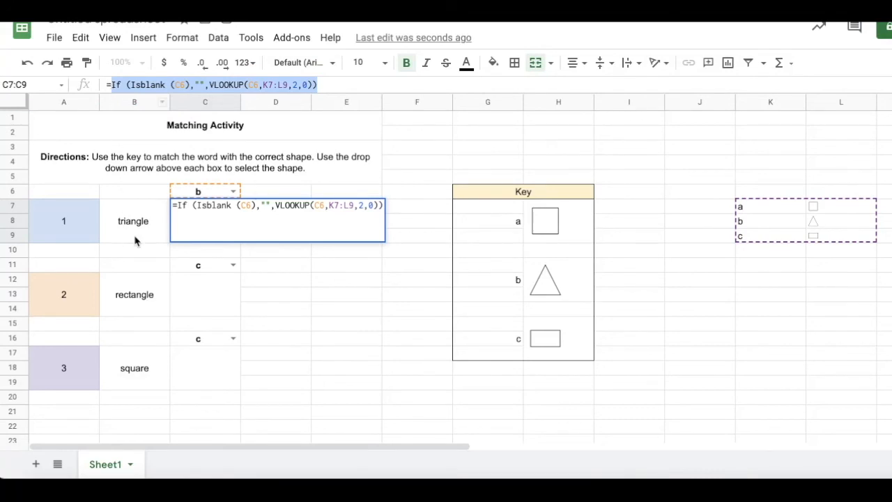
{"action": "left_click", "coordinate": [209, 301]}
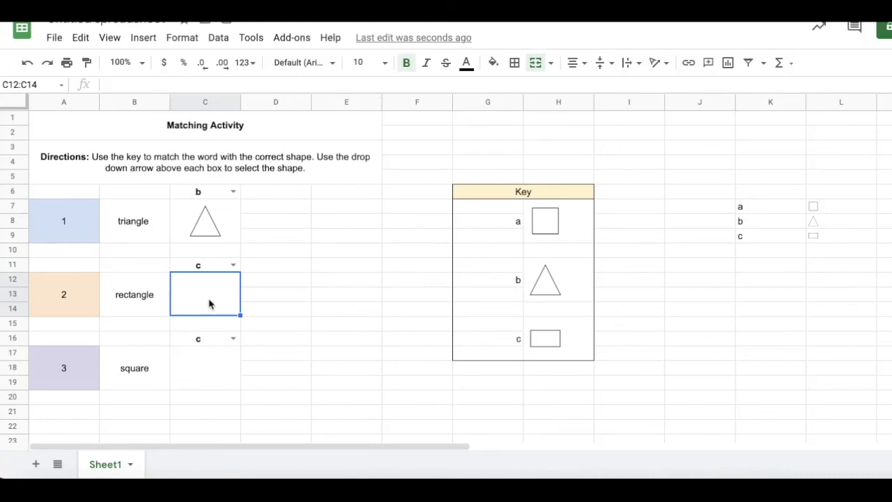
{"action": "key", "text": "ctrl+v"}
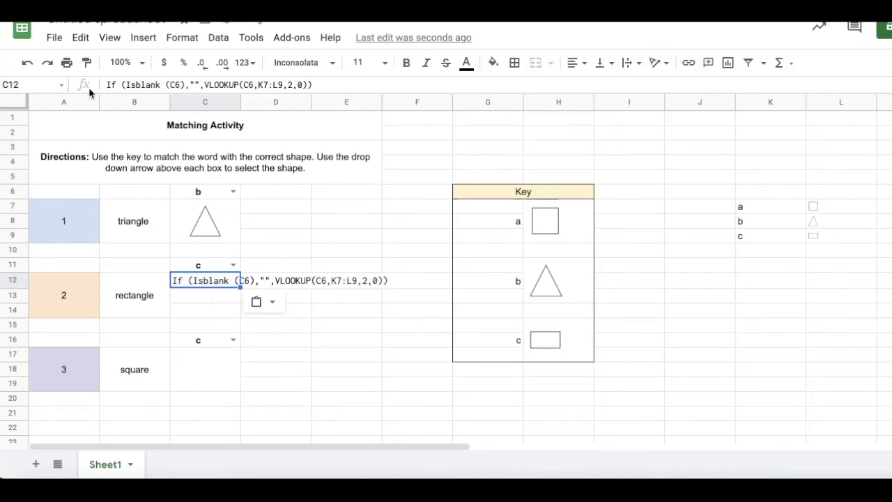
- Change both C6 references in the rectangle answer box's formula to C11
{"action": "left_click", "coordinate": [106, 84]}
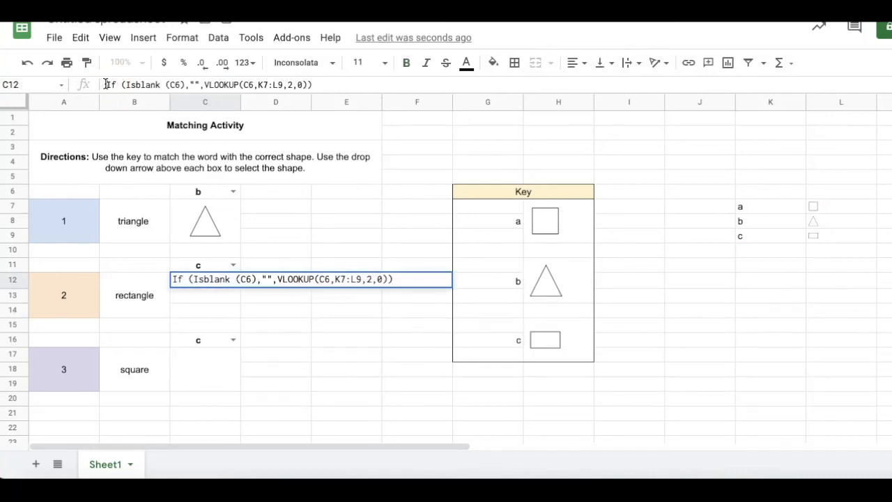
{"action": "left_click", "coordinate": [182, 84]}
{"action": "key", "text": "BackSpace"}
{"action": "type", "text": "11"}
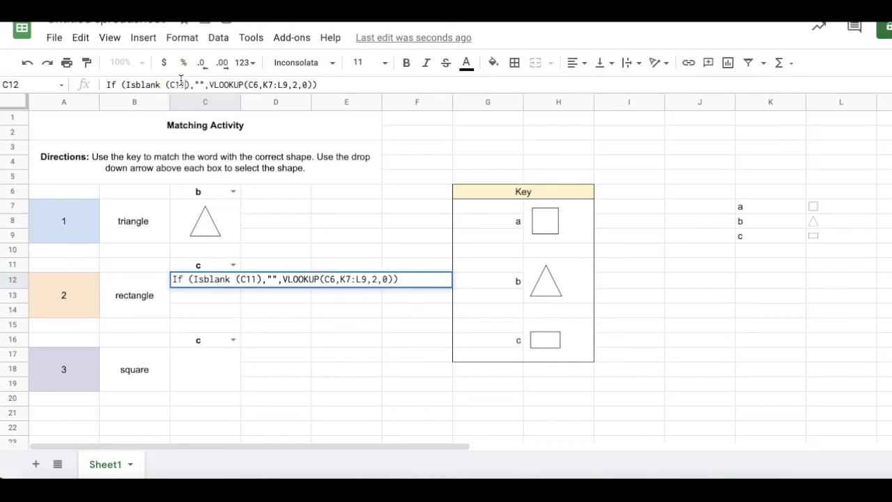
{"action": "left_click", "coordinate": [258, 84]}
{"action": "key", "text": "BackSpace"}
{"action": "type", "text": "11"}
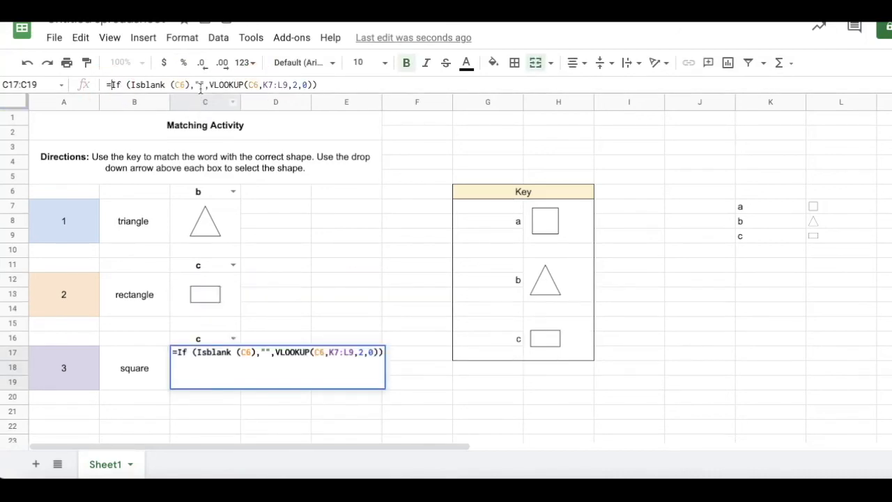
- Change both C6 references in the square answer box's formula to C16, and commit it
{"action": "left_click", "coordinate": [181, 84]}
{"action": "type", "text": "16),\"\",VLOOKUP(C6,K7:L9,2,0))"}
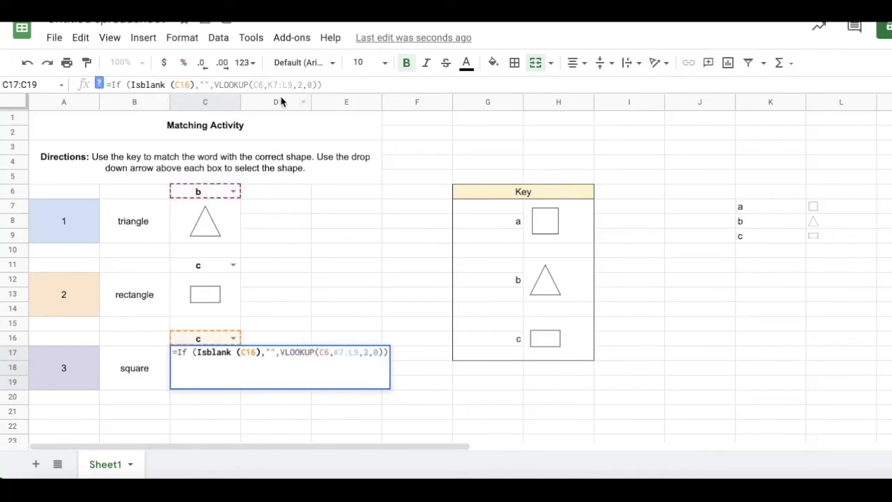
{"action": "left_click", "coordinate": [257, 85]}
{"action": "type", "text": "1"}
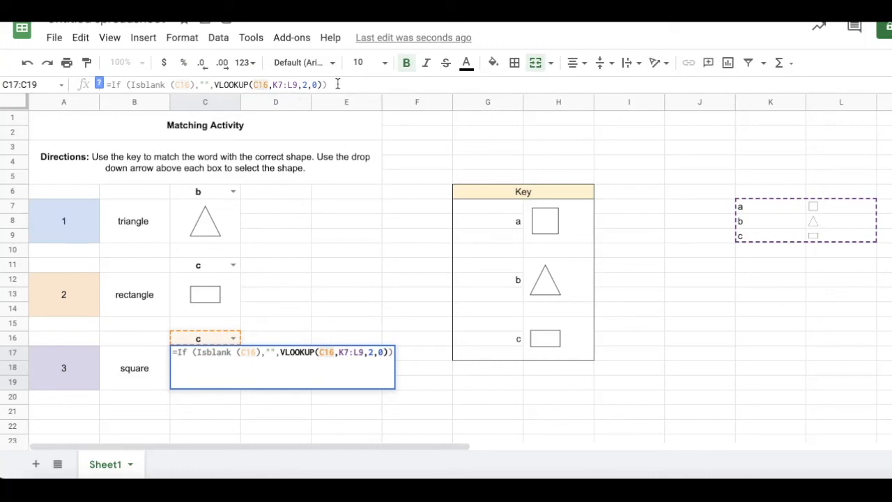
{"action": "key", "text": "Return"}
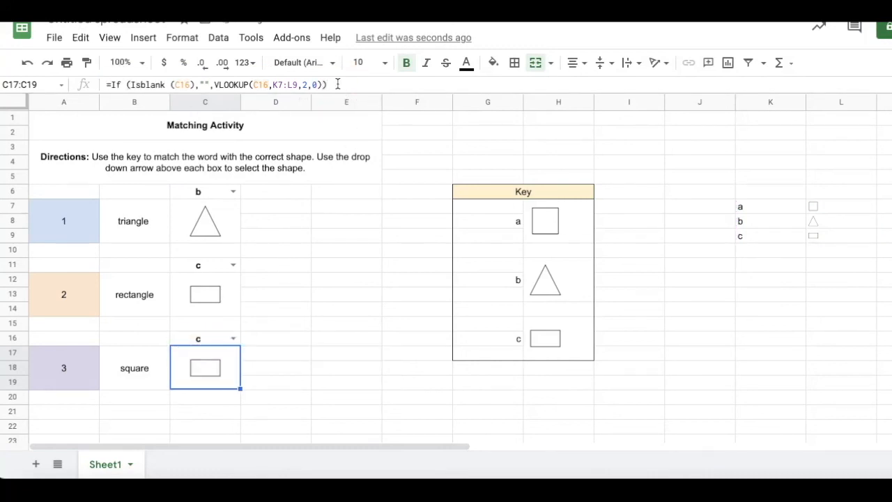
{"action": "left_click", "coordinate": [339, 414]}
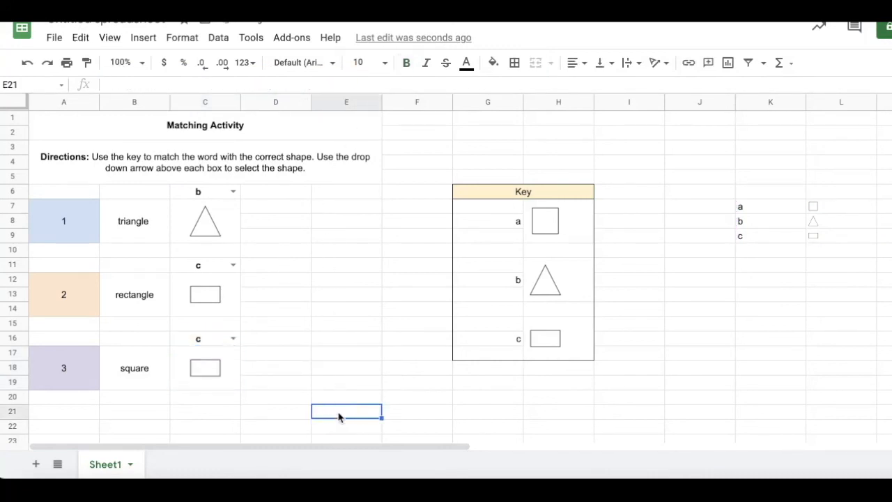
- Test the answer box formulas by choosing b in the square, rectangle and triangle dropdowns
{"action": "left_click", "coordinate": [233, 339]}
{"action": "left_click", "coordinate": [230, 371]}
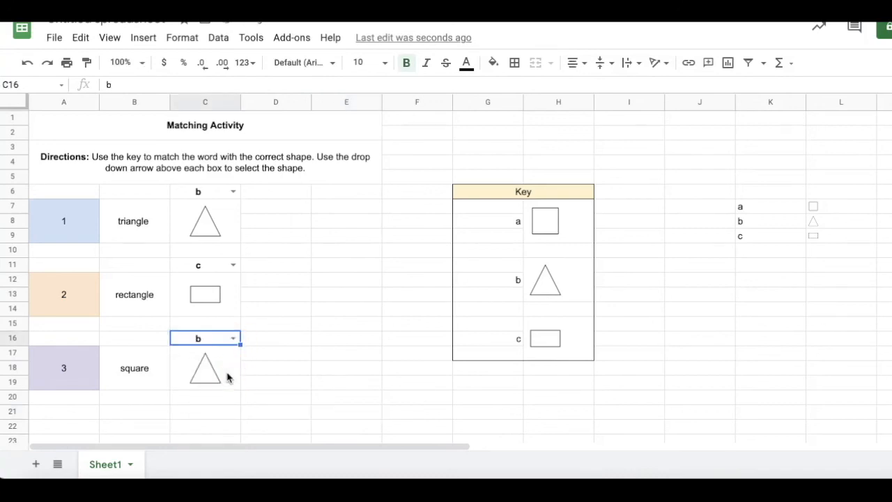
{"action": "left_click", "coordinate": [269, 383]}
{"action": "left_click", "coordinate": [233, 264]}
{"action": "left_click", "coordinate": [224, 299]}
{"action": "left_click", "coordinate": [233, 191]}
{"action": "left_click", "coordinate": [216, 224]}
{"action": "left_click", "coordinate": [282, 360]}
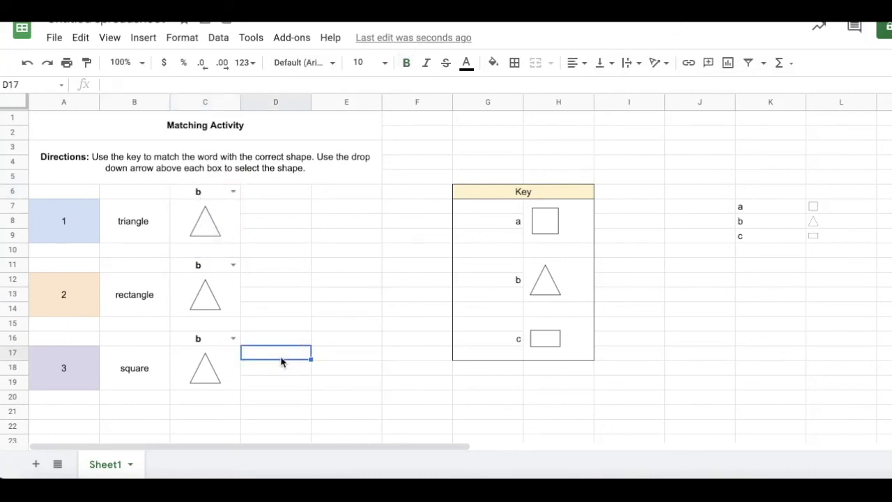